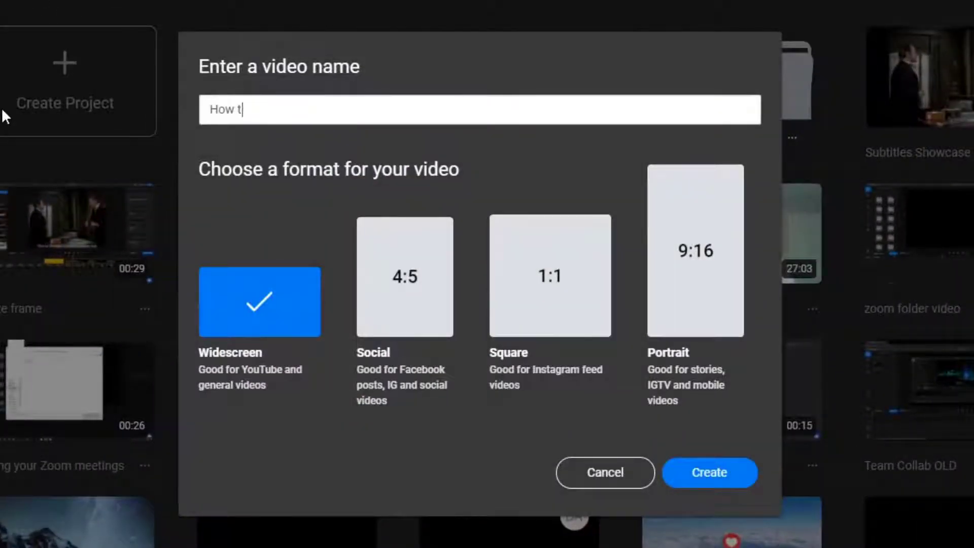
type("o Make a Green Sc")
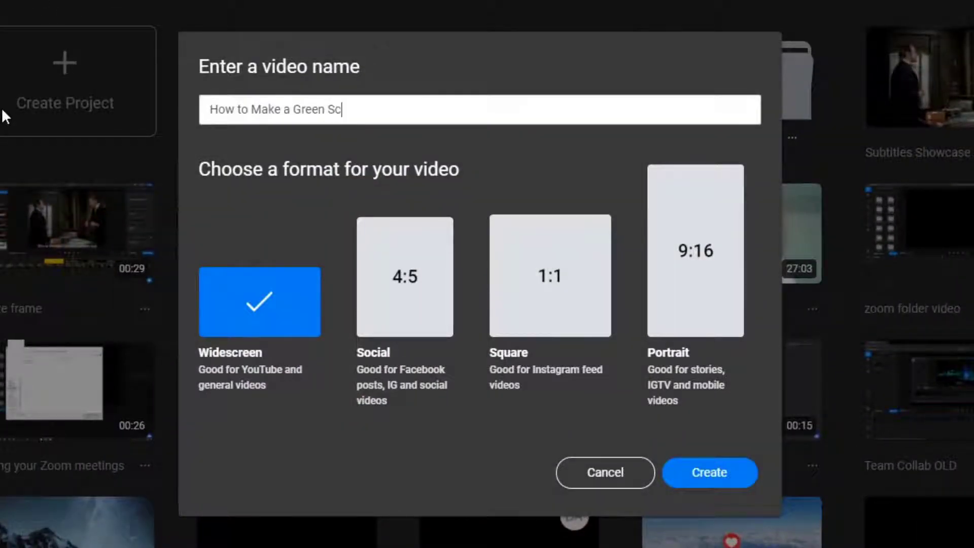
type("reen Video")
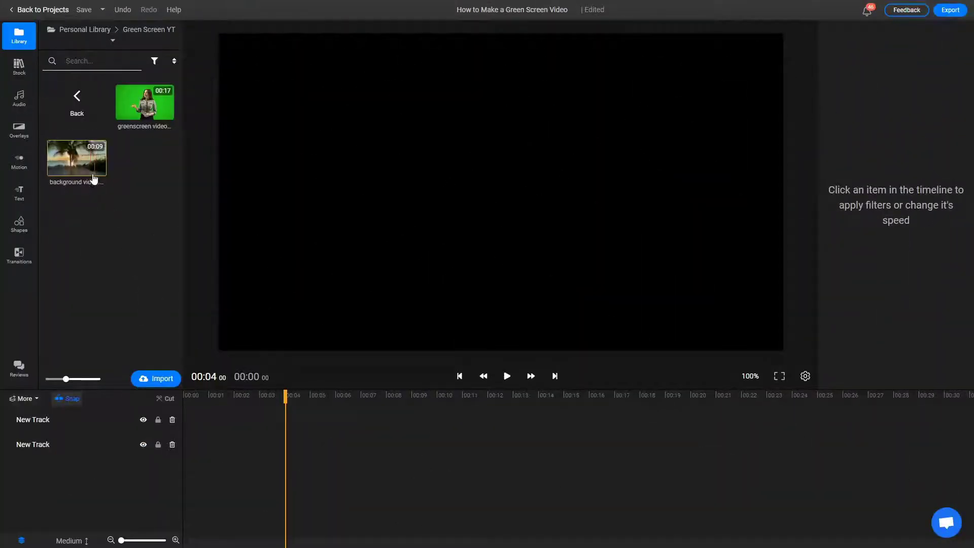
Step: Put the presenter on track 1 over the beach on track 2, trimmed, shrunk and moved left
left_click_drag(77, 160, 187, 444)
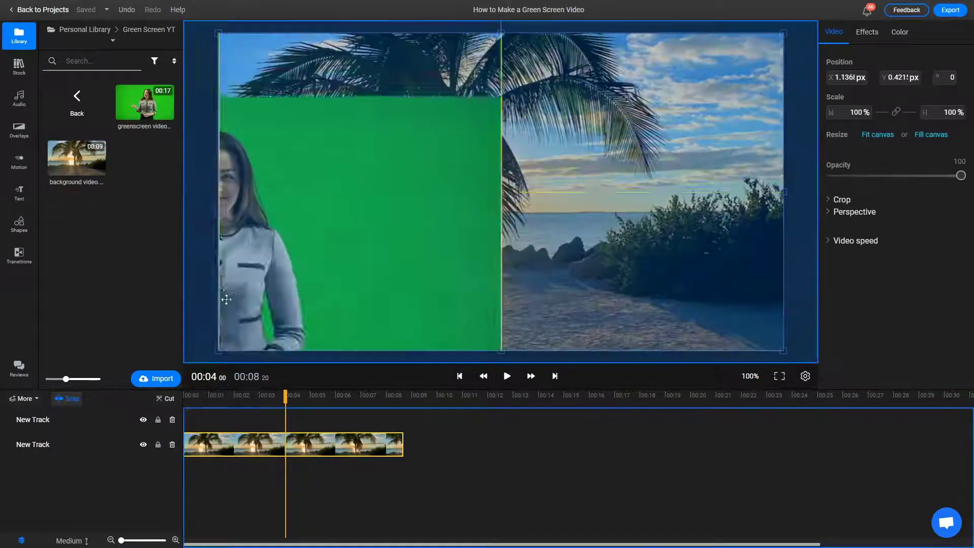
left_click_drag(146, 102, 189, 420)
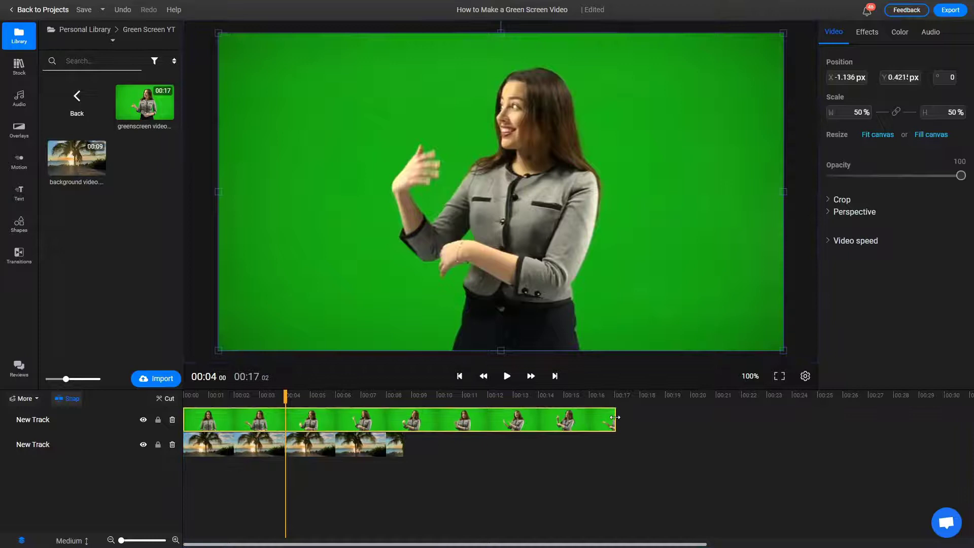
left_click_drag(615, 417, 402, 419)
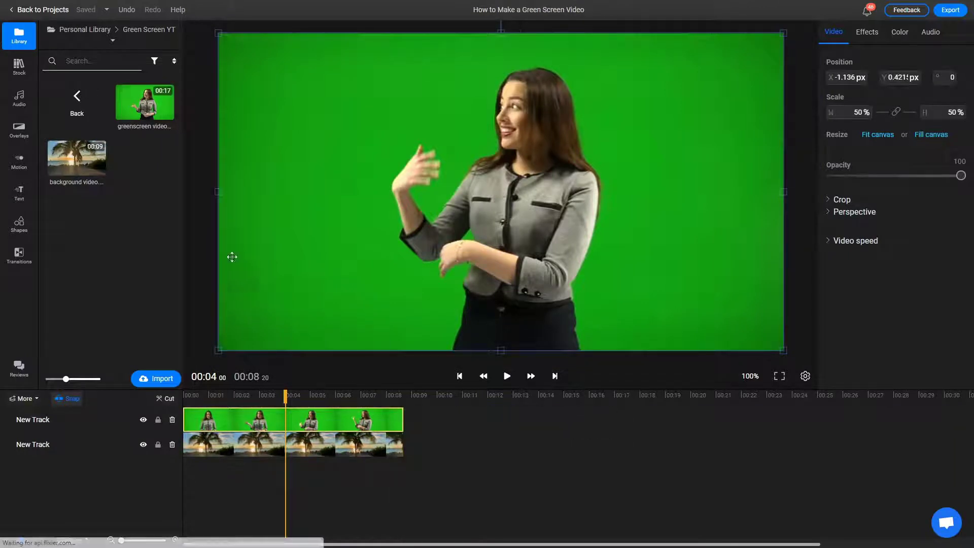
left_click_drag(219, 34, 371, 160)
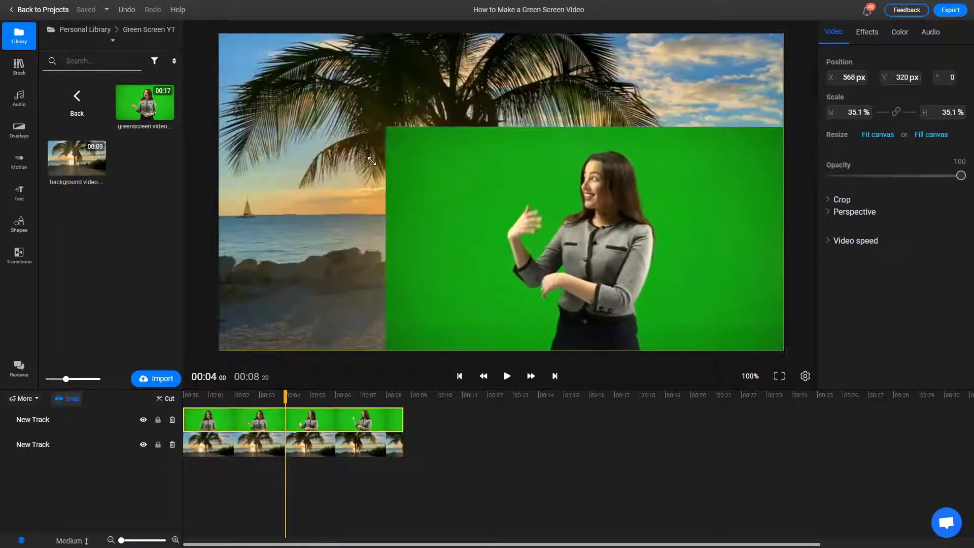
left_click_drag(547, 267, 479, 273)
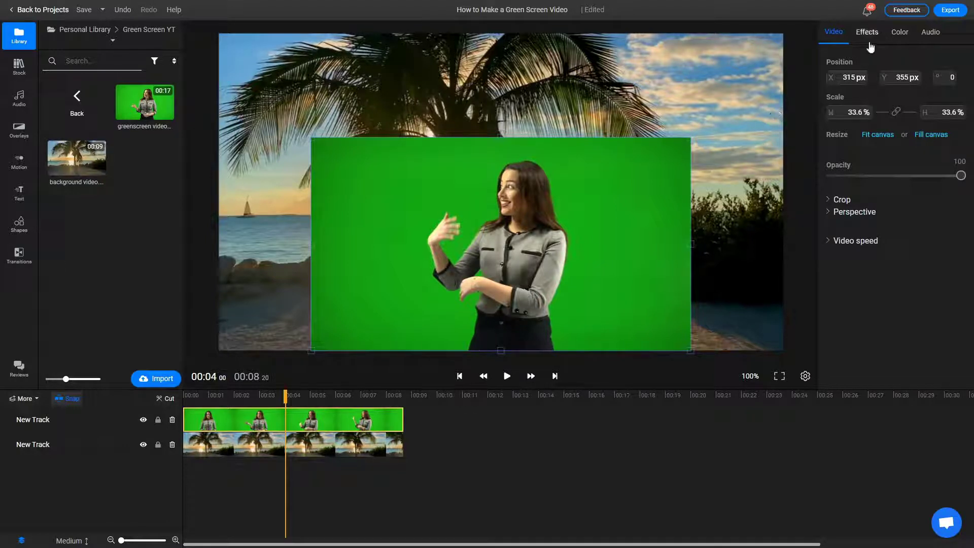
Step: Use the eyedropper on the presenter's backdrop to make #13A514 the green screen key colour
left_click(868, 32)
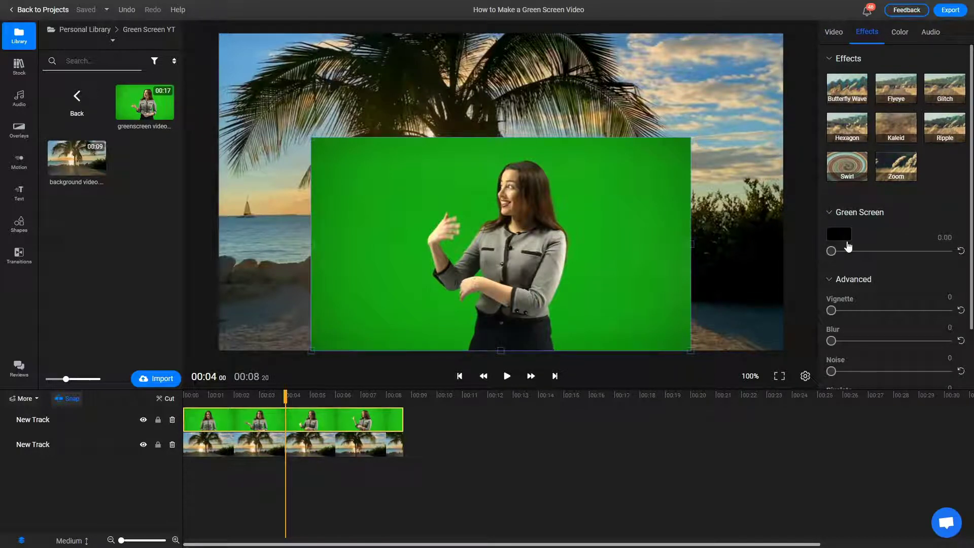
left_click(841, 238)
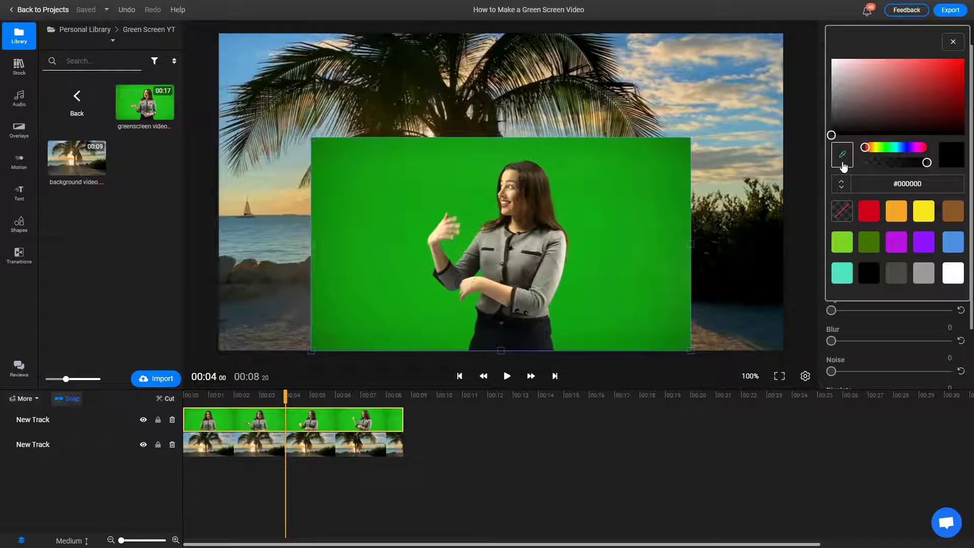
left_click(842, 159)
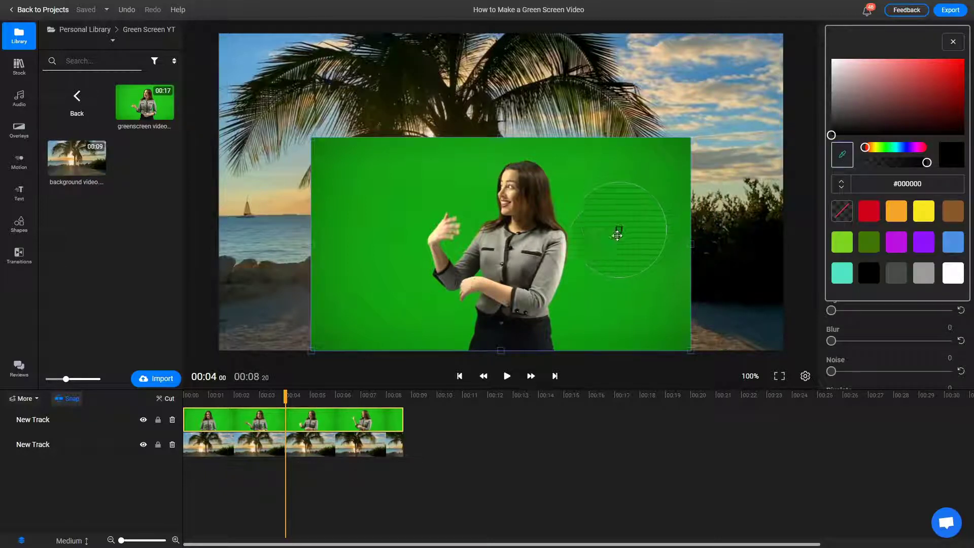
left_click(612, 276)
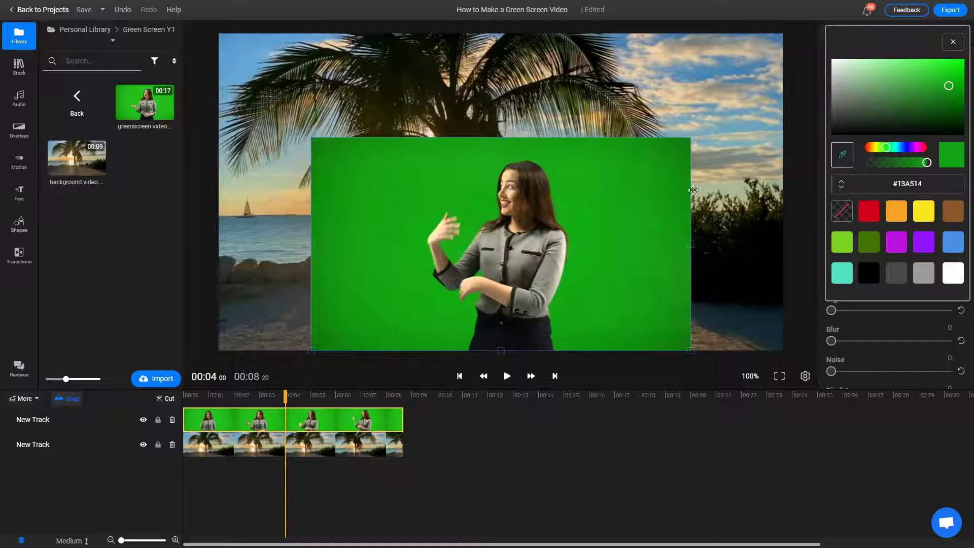
Step: Raise green screen strength to 25 to remove the backdrop, then play the composite
left_click(953, 46)
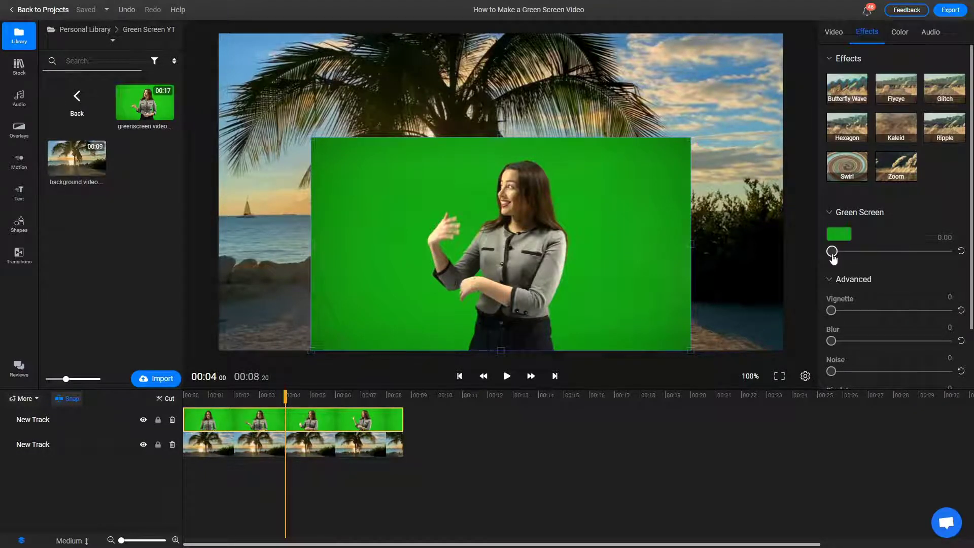
left_click_drag(832, 251, 861, 251)
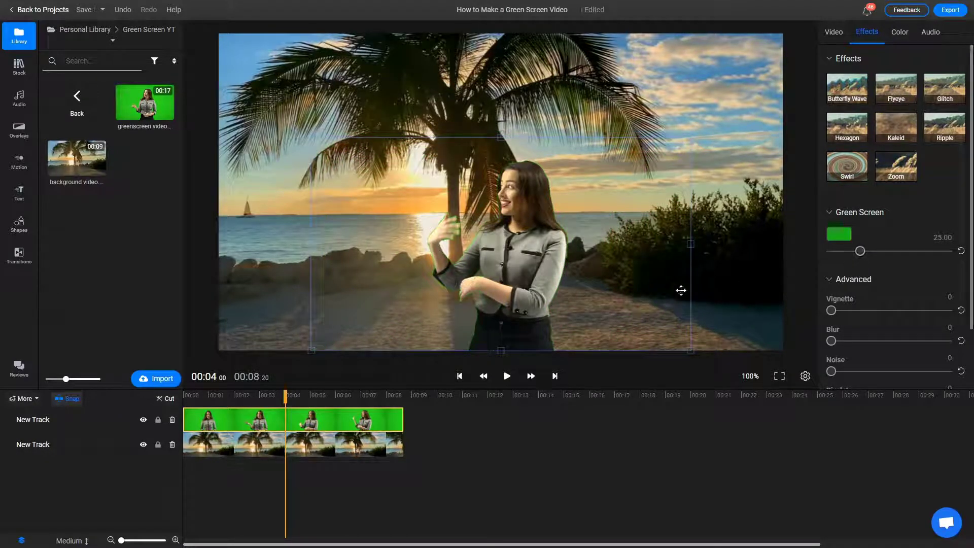
left_click(507, 376)
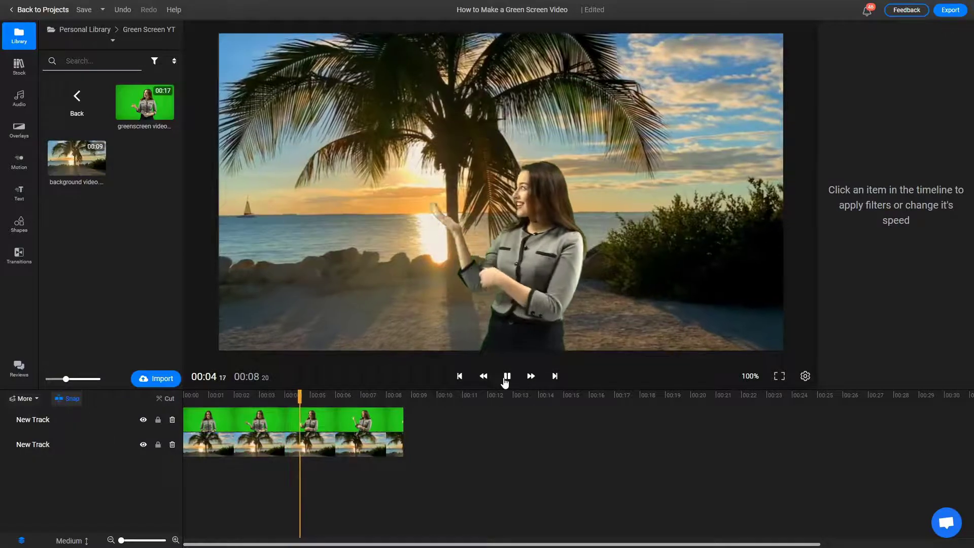